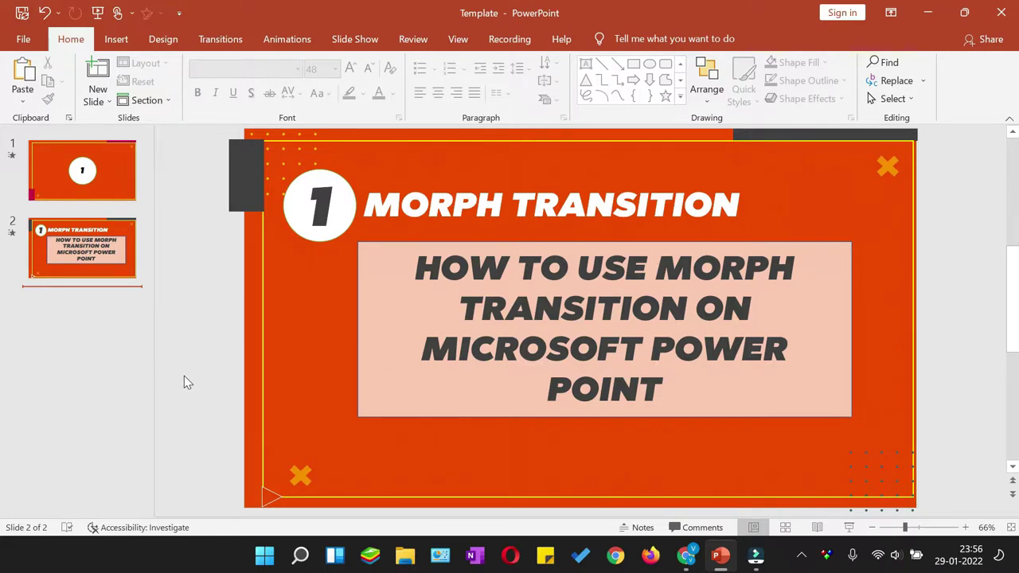
Add a new slide 3 and draw a circle in its middle.
right_click(78, 306)
click(122, 358)
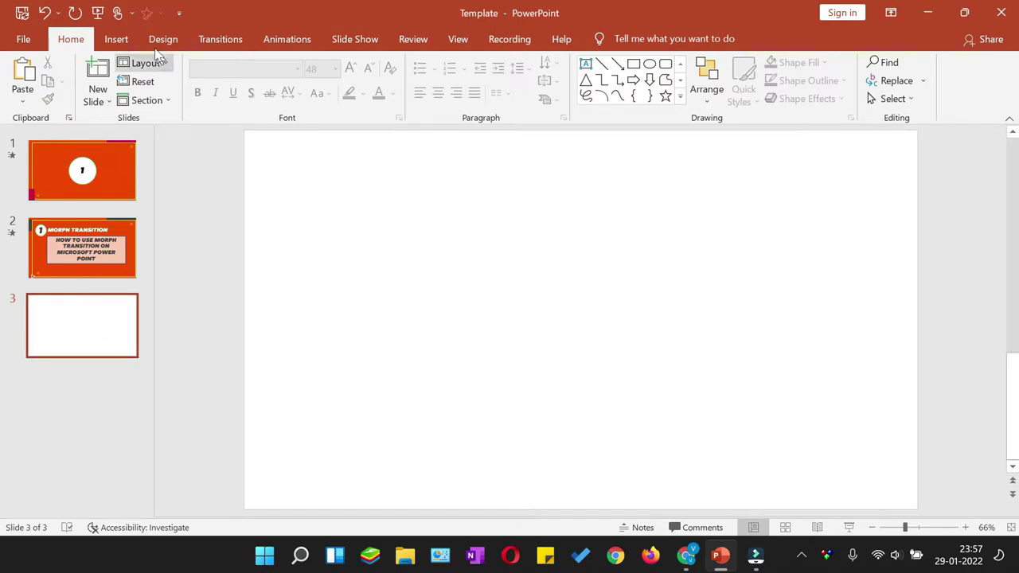
click(116, 39)
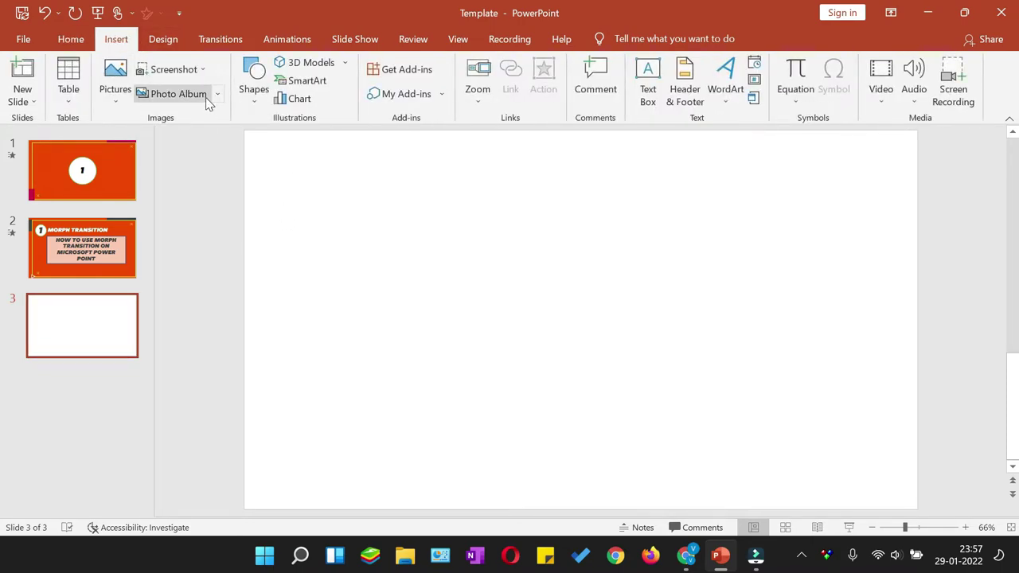
click(254, 82)
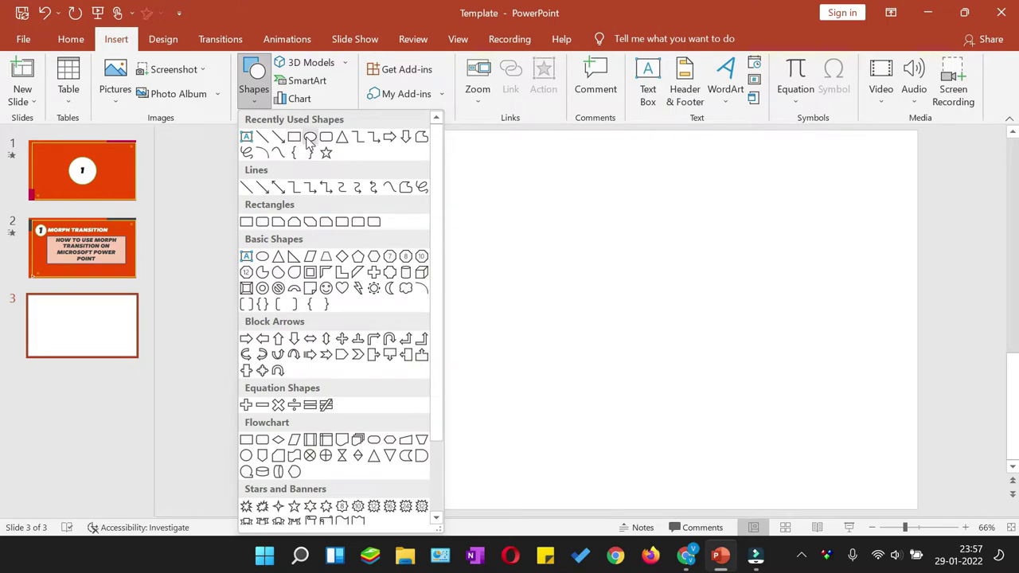
click(309, 137)
drag(443, 235, 595, 389)
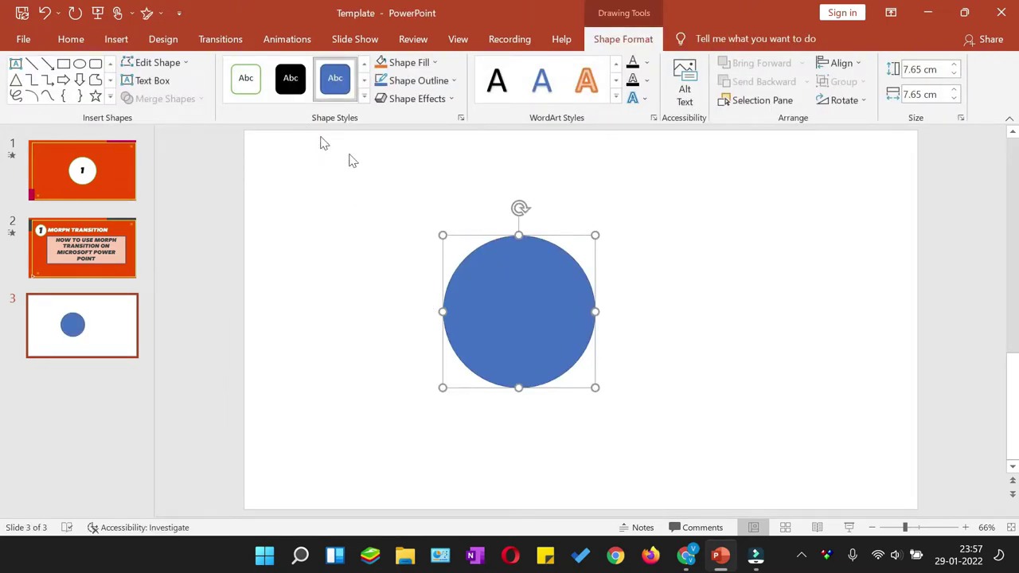
Fill the circle grey and move it toward the left of the slide.
click(413, 66)
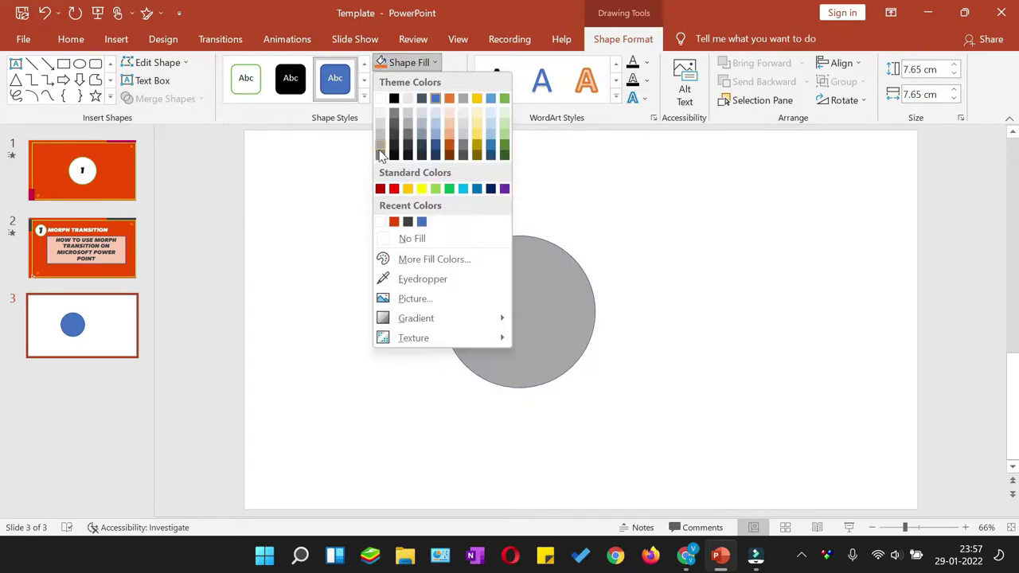
click(407, 120)
click(331, 245)
click(525, 317)
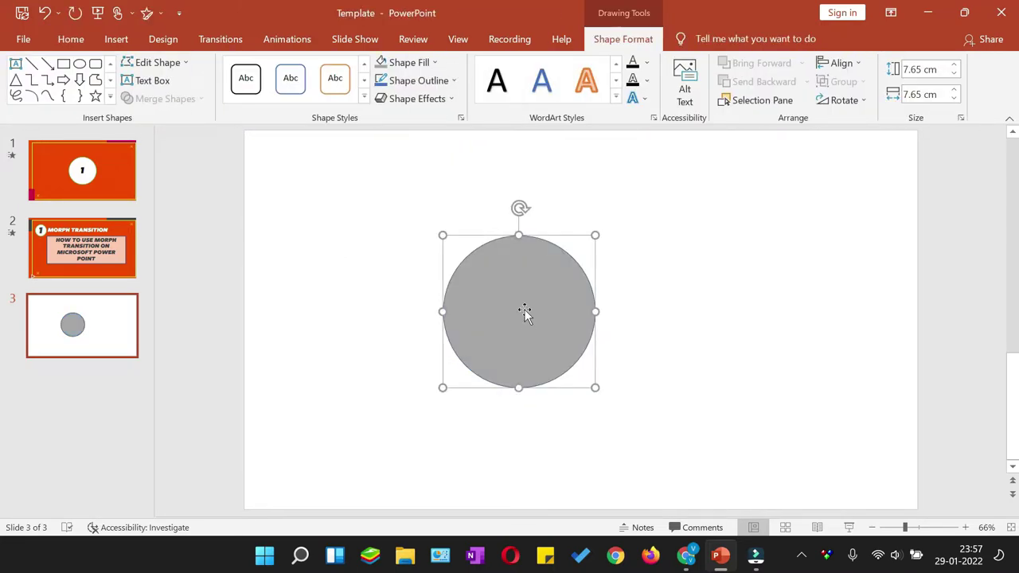
mouse_move(524, 312)
mouse_down()
mouse_move(442, 325)
mouse_move(600, 341)
mouse_move(708, 330)
mouse_up()
Place a copy of the grey circle to the right, level with the first.
key(ctrl+v)
click(314, 269)
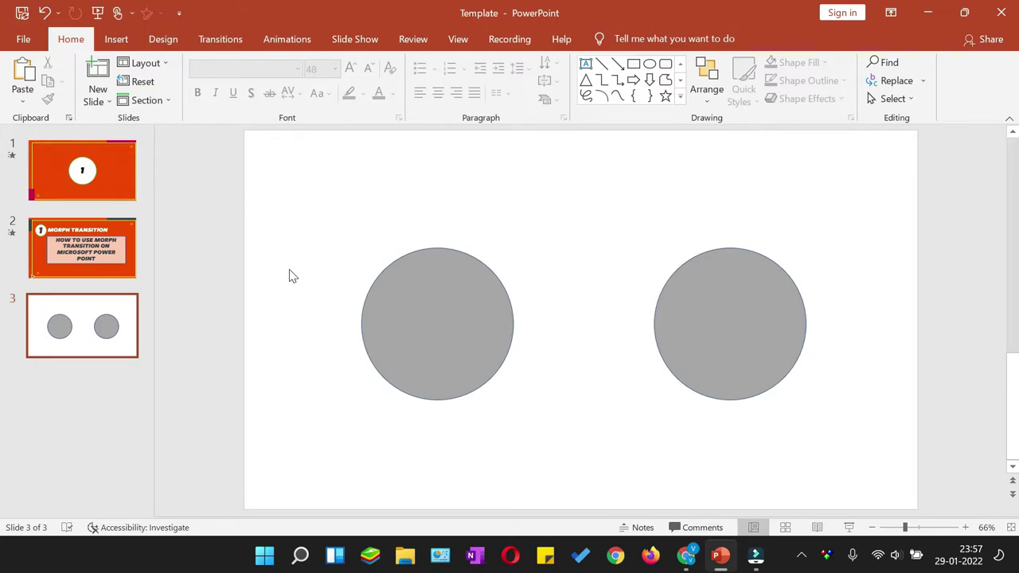
key(ctrl+z)
drag(718, 333, 722, 333)
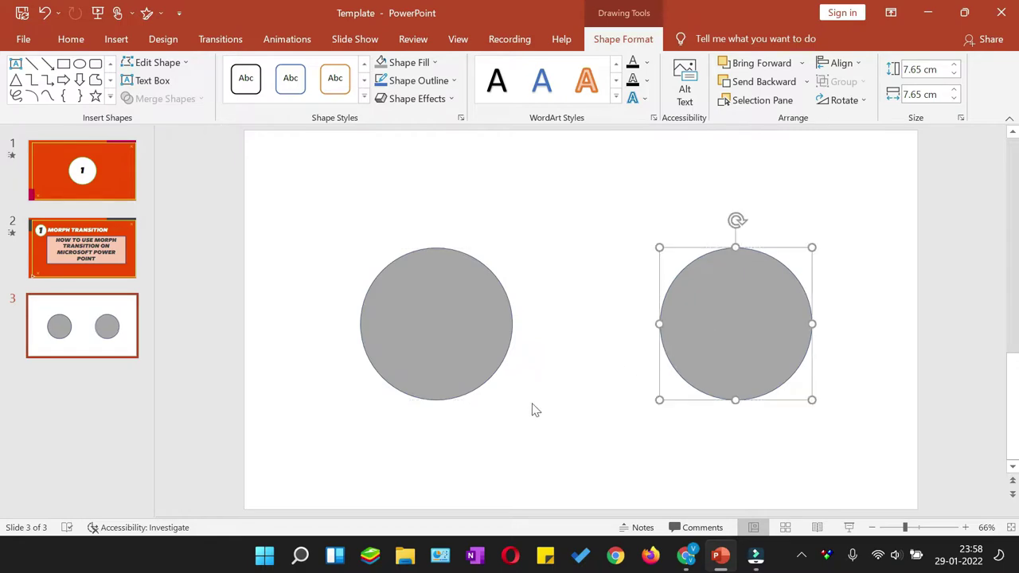
click(526, 458)
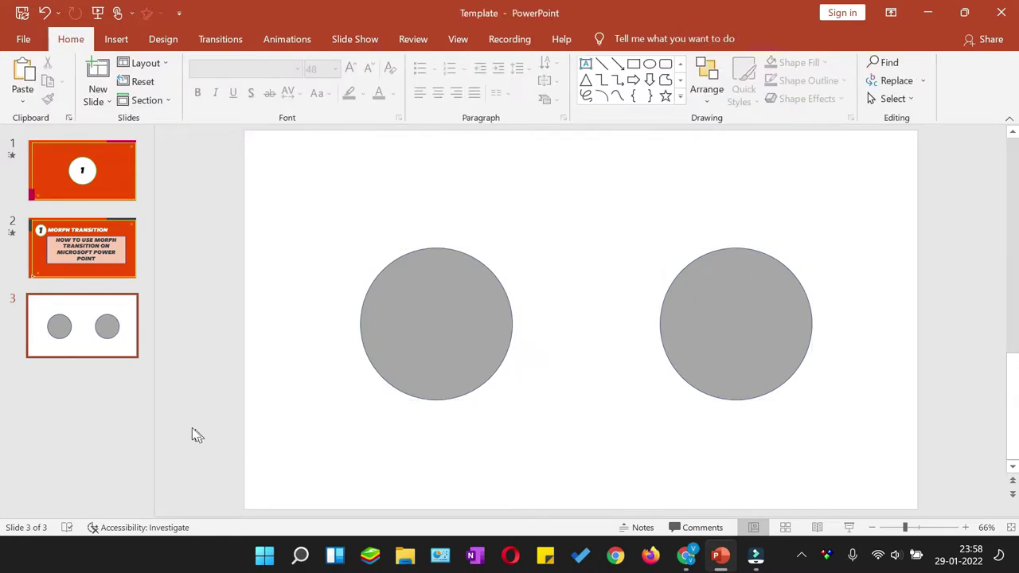
click(88, 342)
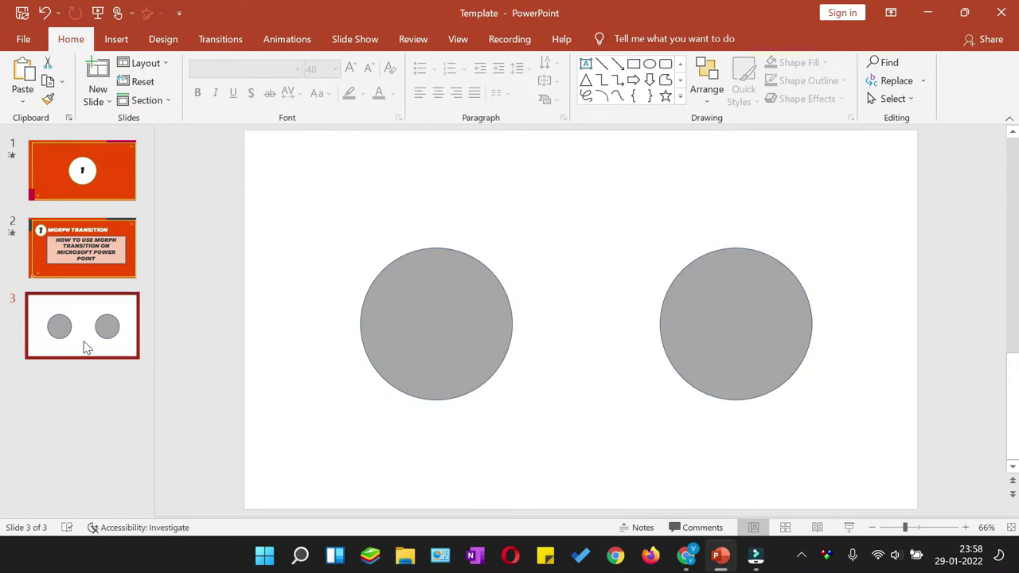
Duplicate slide 3 as slide 4, then select slide 4's left grey circle.
key(ctrl+d)
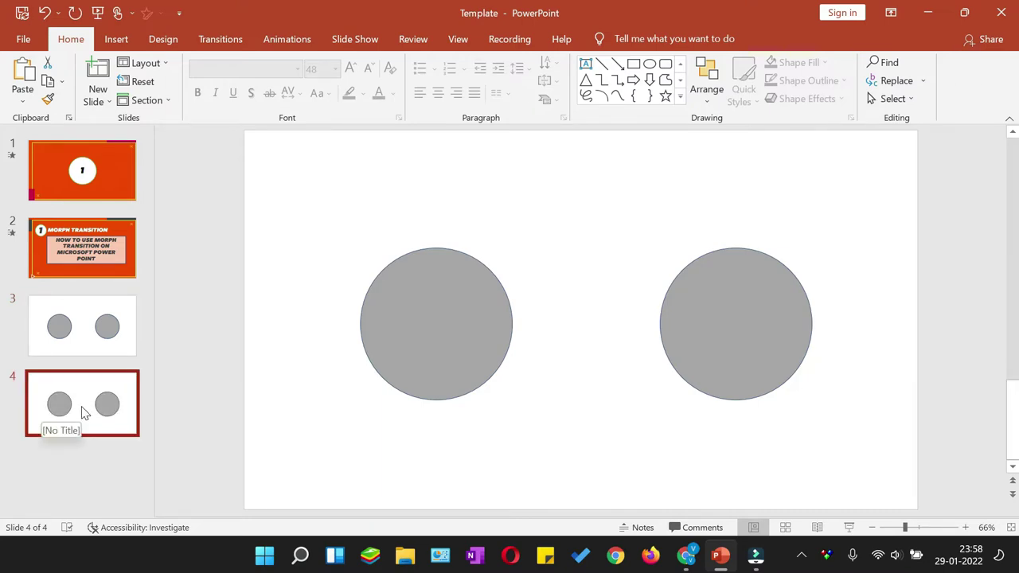
click(89, 321)
right_click(89, 320)
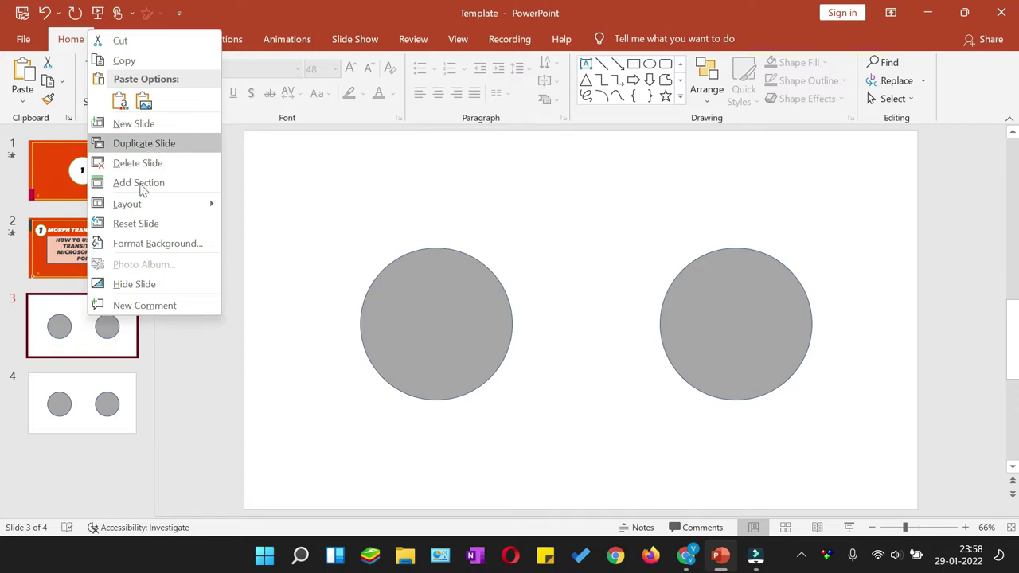
click(86, 414)
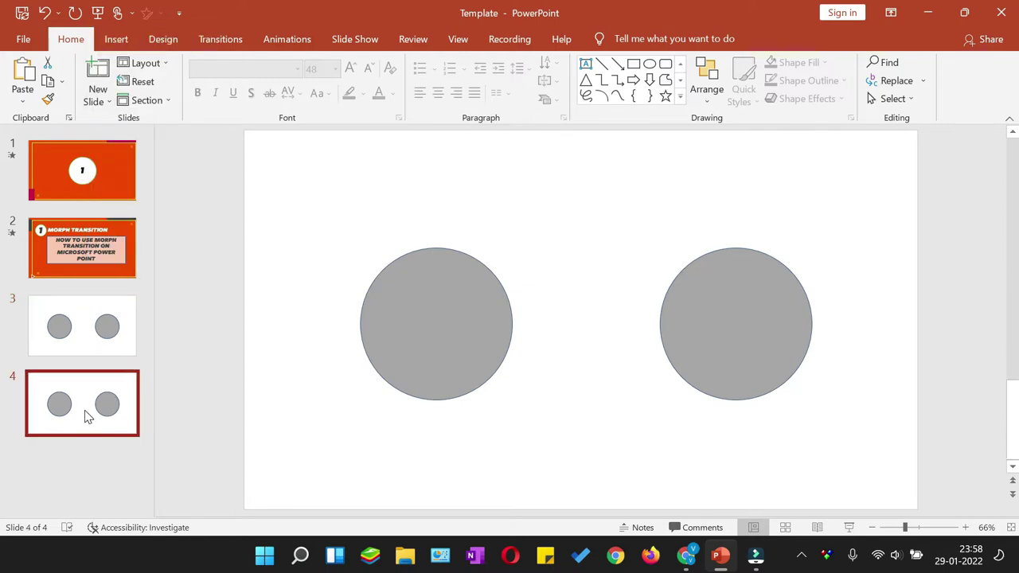
click(426, 331)
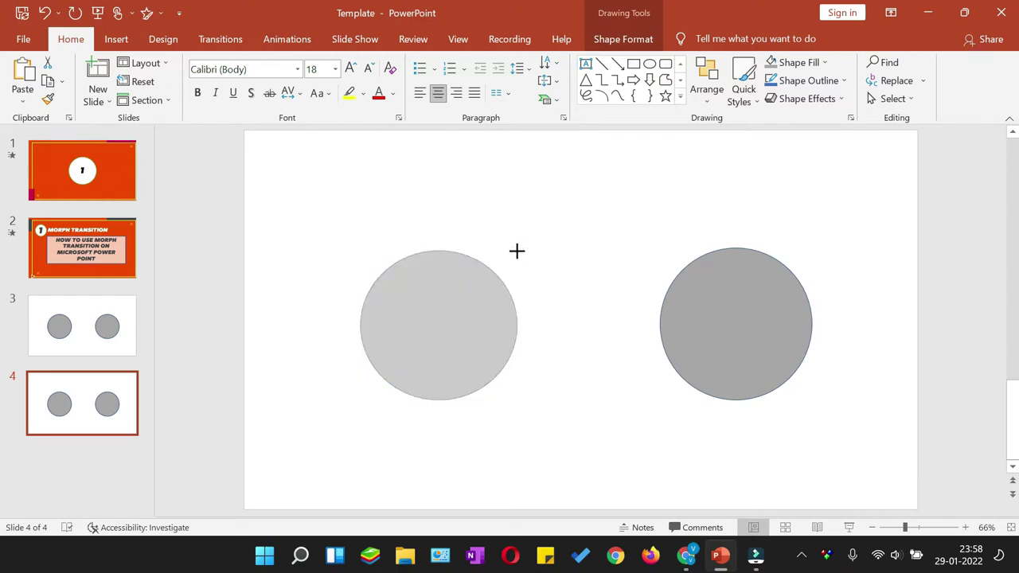
Shrink the left circle, move it to the top-left corner and fill it red.
drag(515, 250, 451, 327)
drag(415, 357, 331, 223)
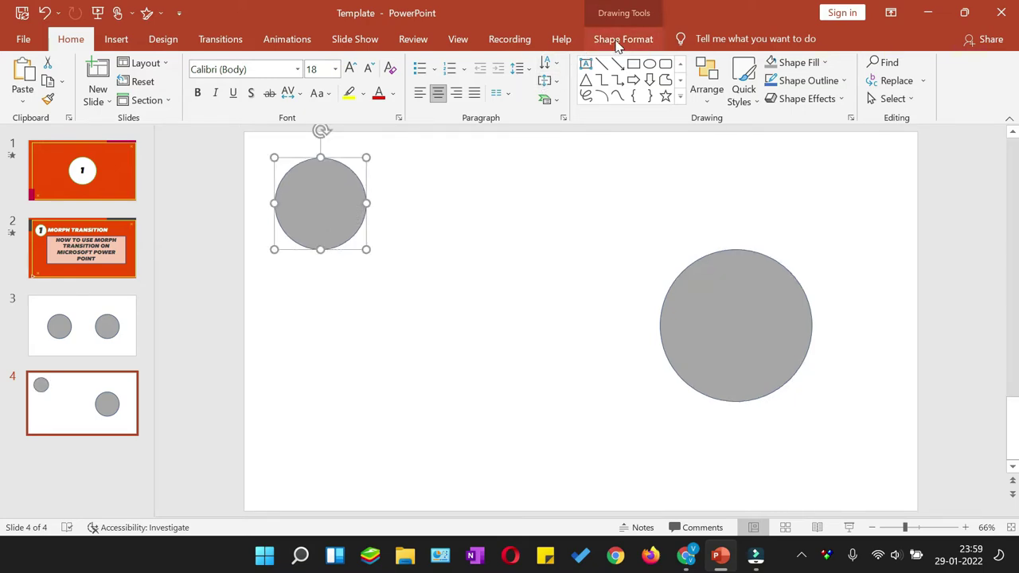
click(616, 39)
click(412, 68)
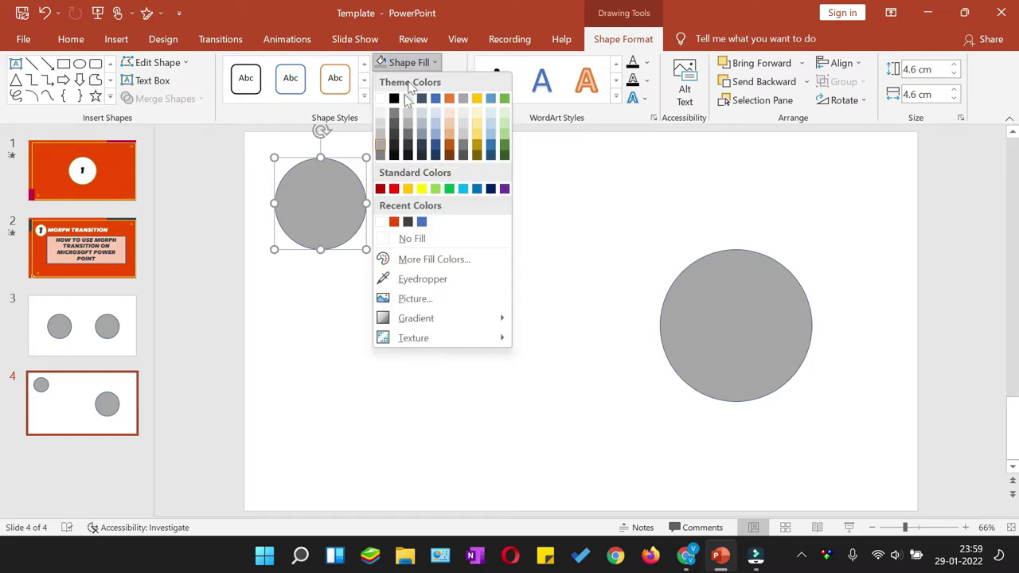
click(394, 189)
key(Tab)
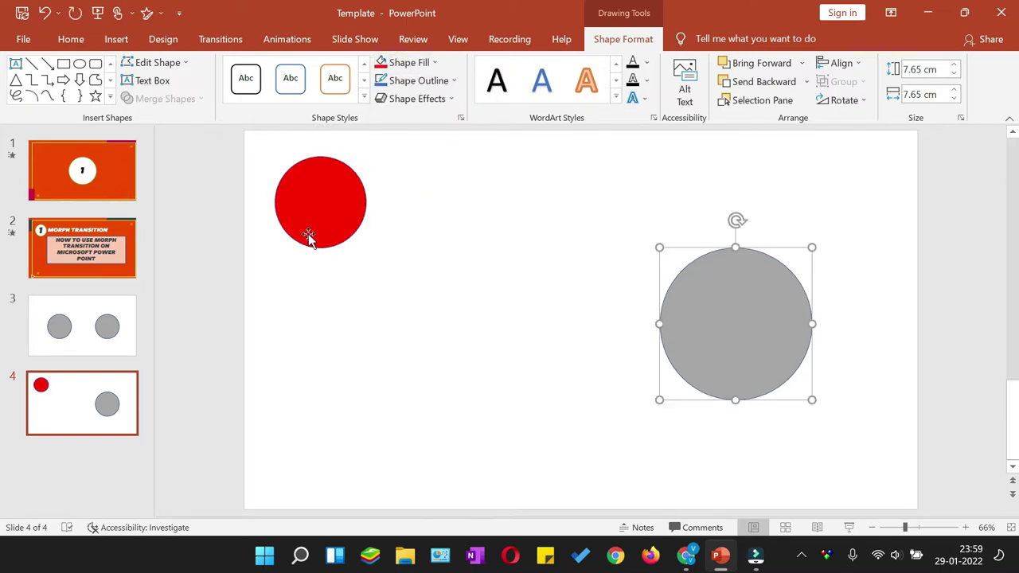
click(309, 237)
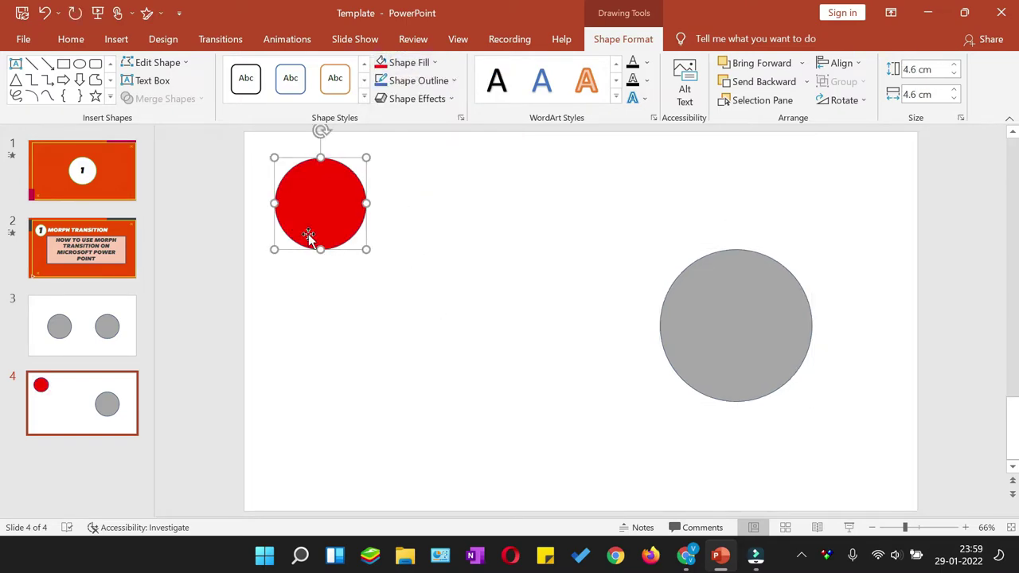
Size the right circle to 4.6 cm, move it top-right level with red, fill it light blue.
click(691, 319)
key(F4)
drag(711, 304, 847, 213)
click(436, 63)
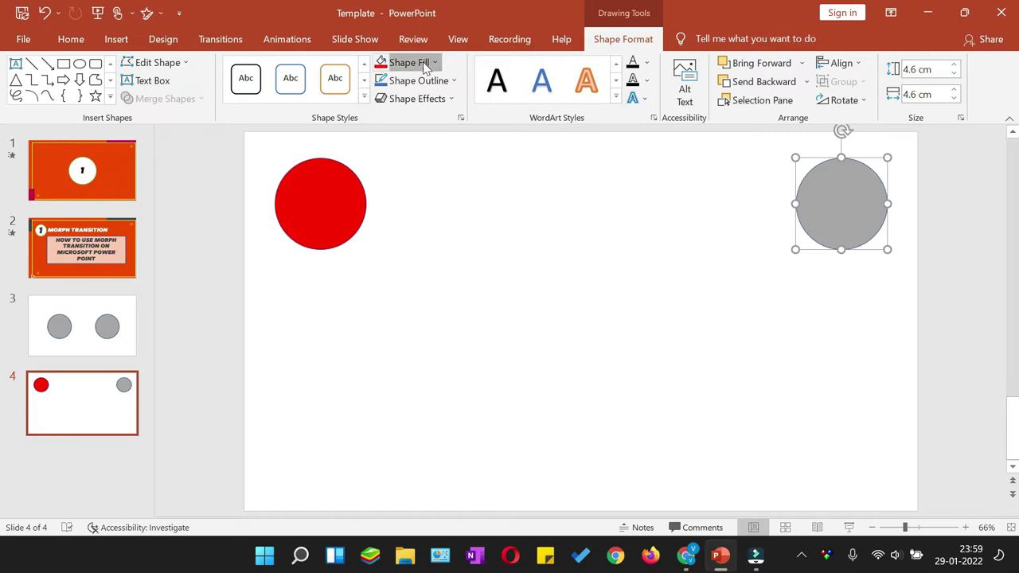
click(465, 186)
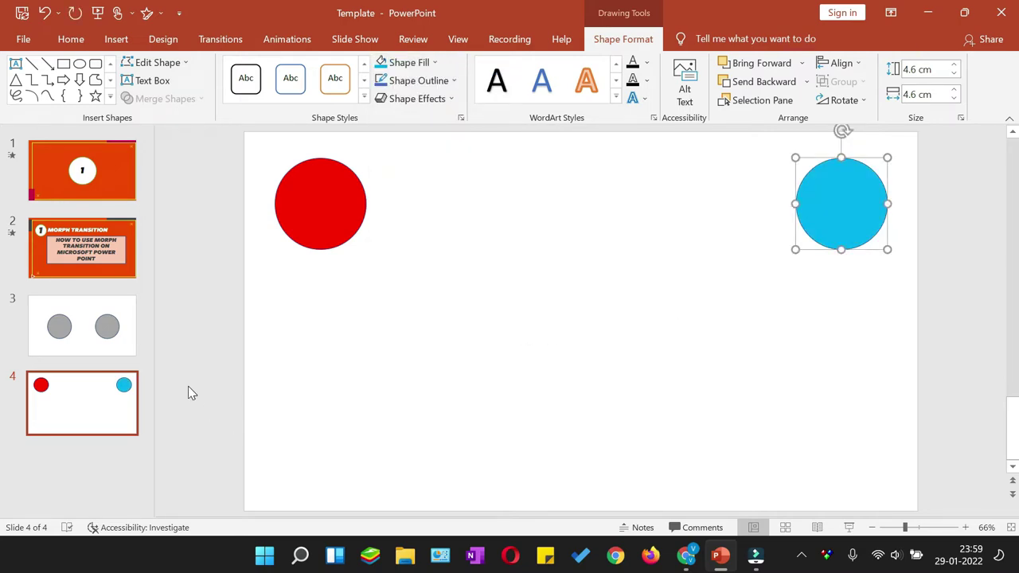
Apply the Morph transition to slide 4, then reopen slide 3.
click(334, 382)
right_click(95, 414)
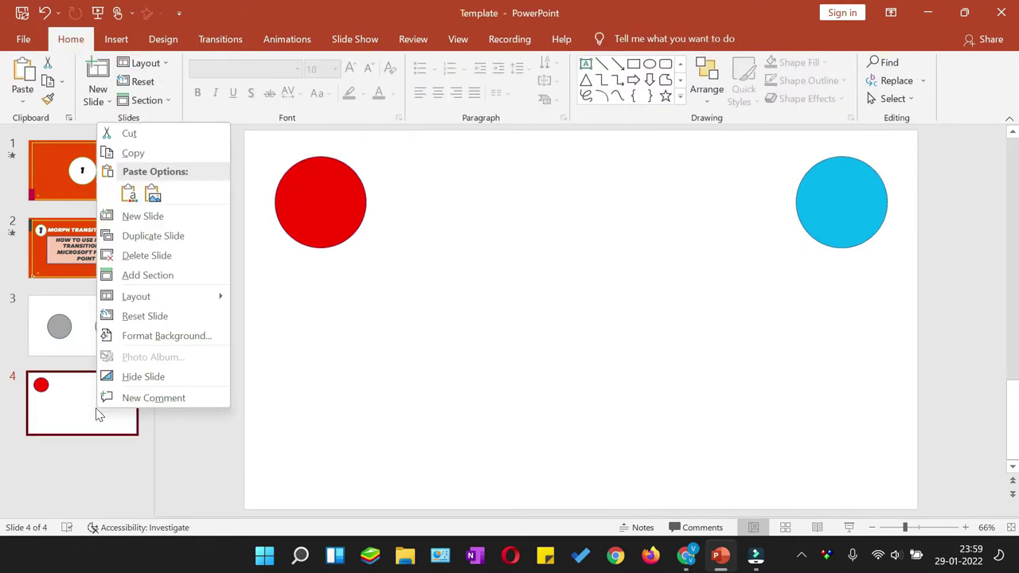
click(66, 408)
click(215, 39)
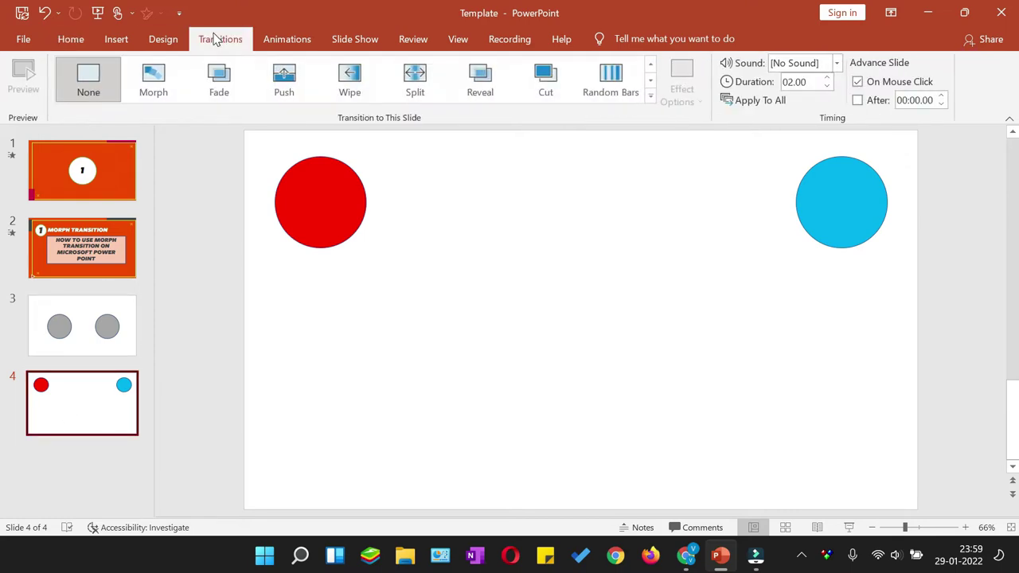
click(154, 90)
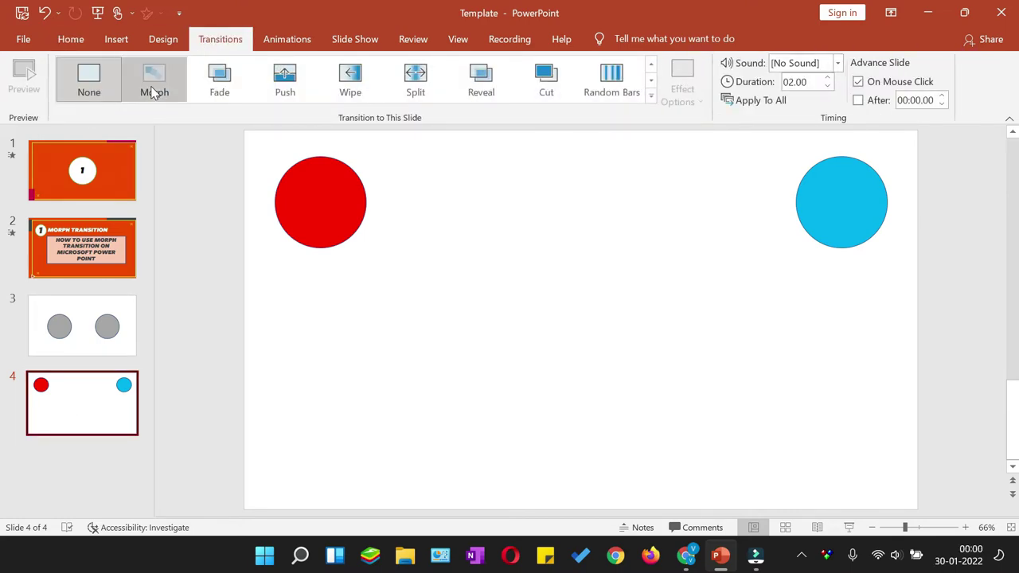
click(94, 330)
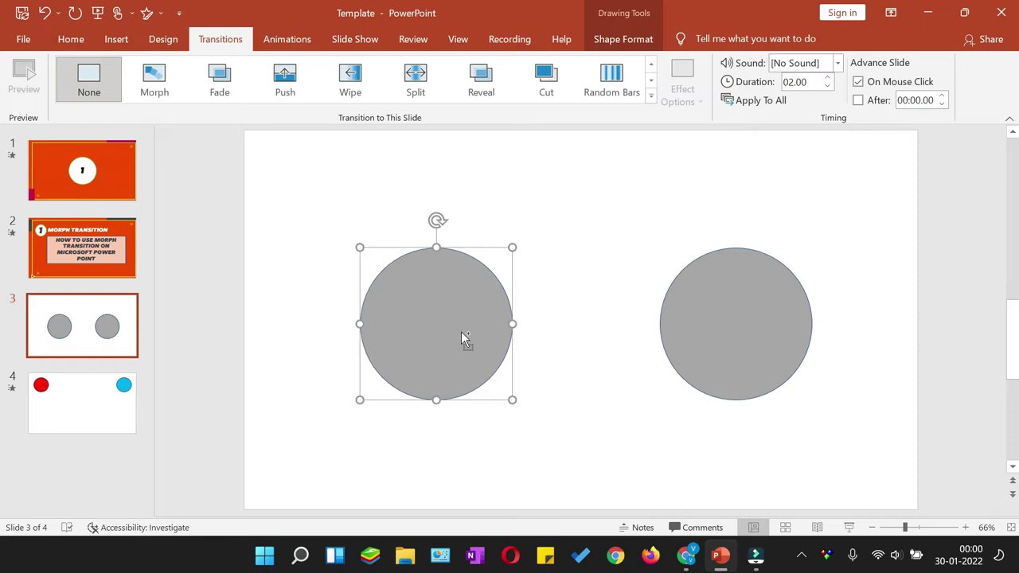
Duplicate both grey circles, stacking each copy exactly over its original.
key(ctrl+d)
drag(459, 348, 453, 325)
click(730, 325)
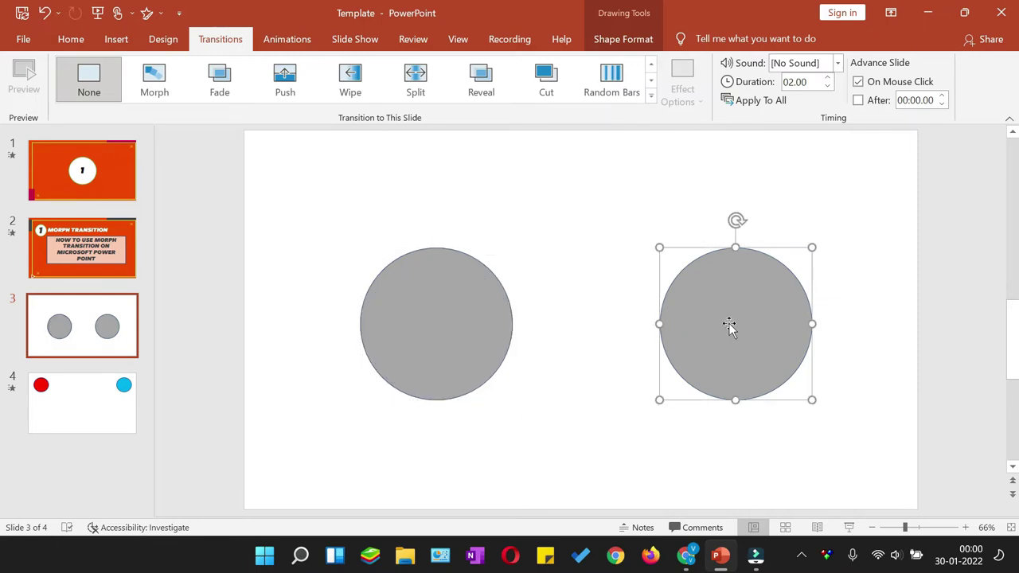
key(ctrl+d)
drag(728, 322, 724, 318)
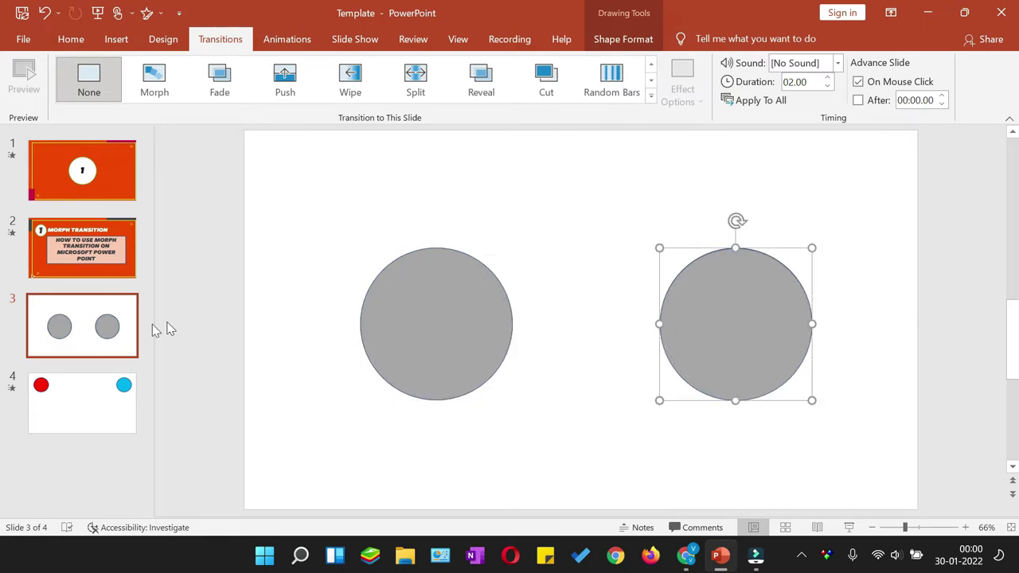
Copy the red and blue circles down to the bottom-left and bottom-right corners.
key(ctrl+d)
drag(333, 216, 324, 452)
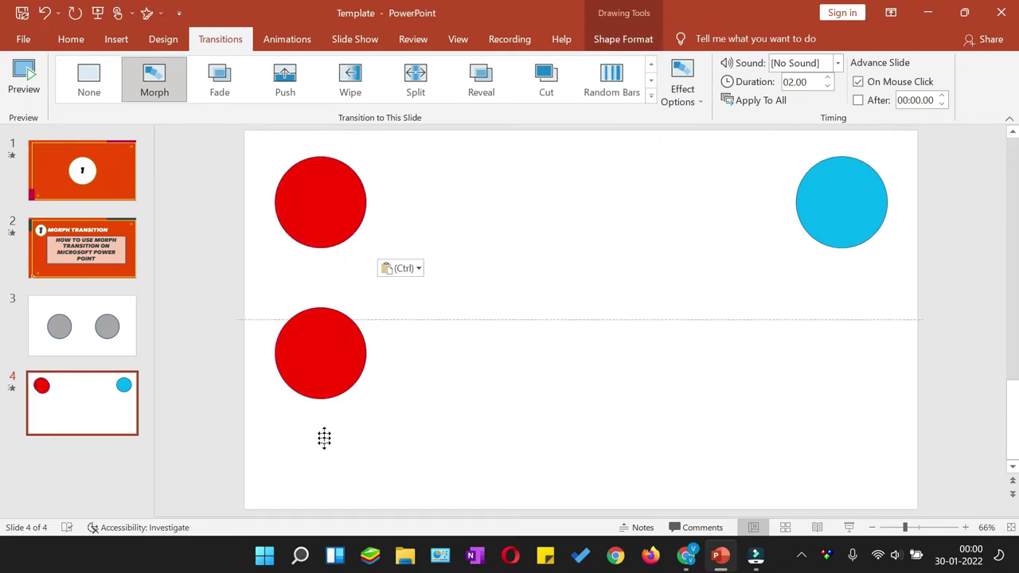
click(842, 213)
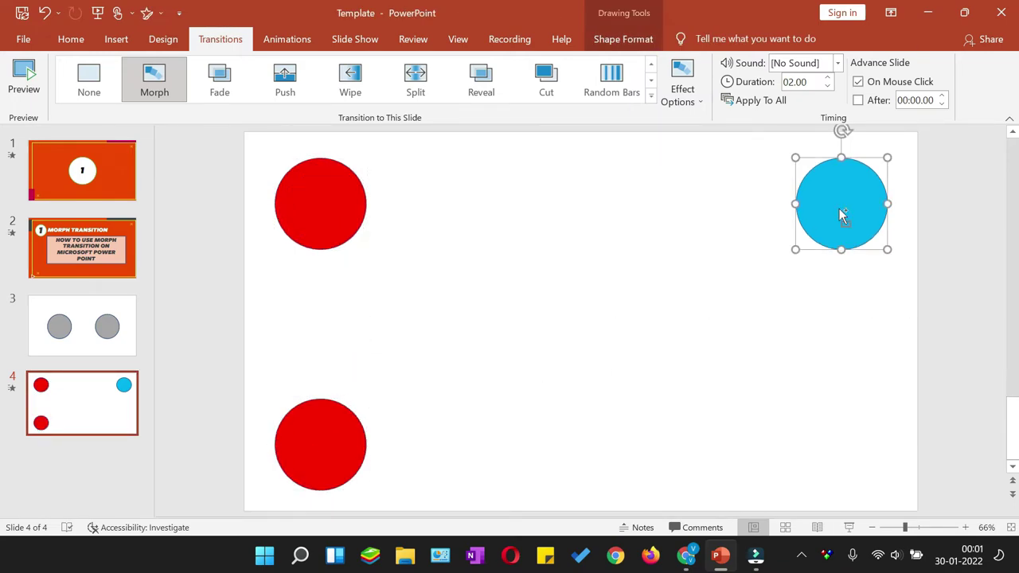
key(ctrl+d)
drag(840, 211, 844, 452)
Recolour the bottom-left circle yellow.
click(308, 453)
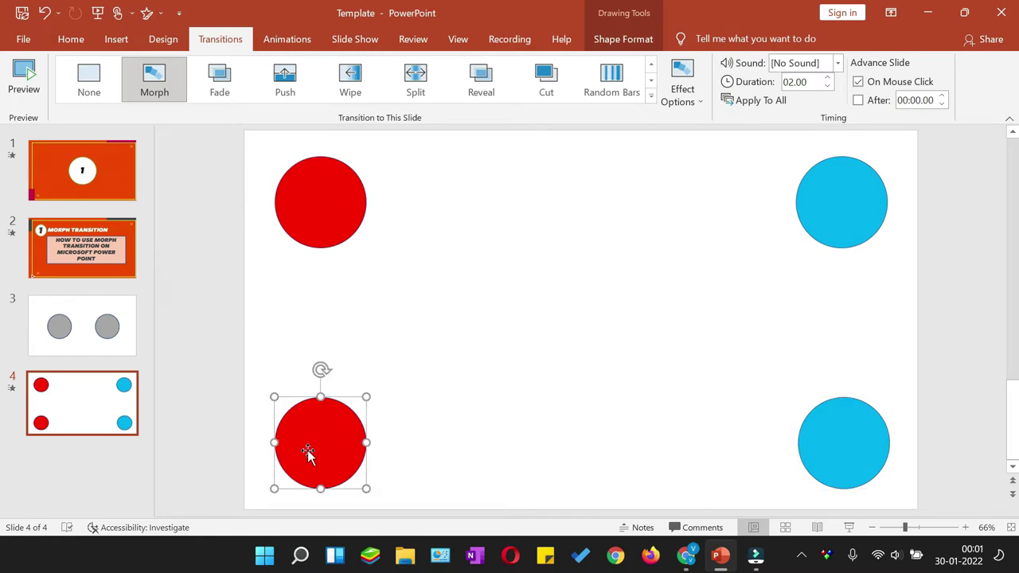
click(623, 39)
click(414, 62)
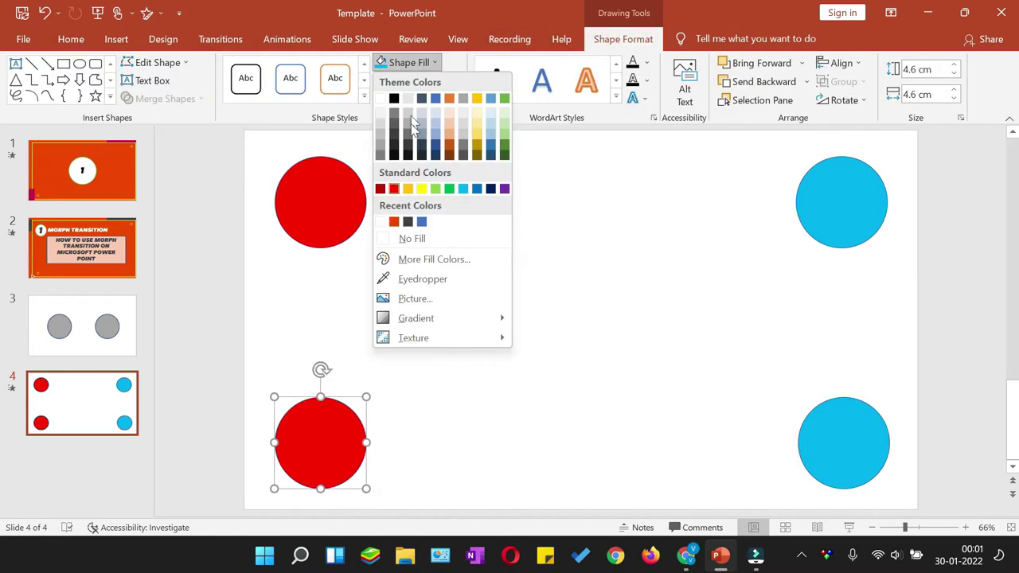
click(407, 188)
click(861, 450)
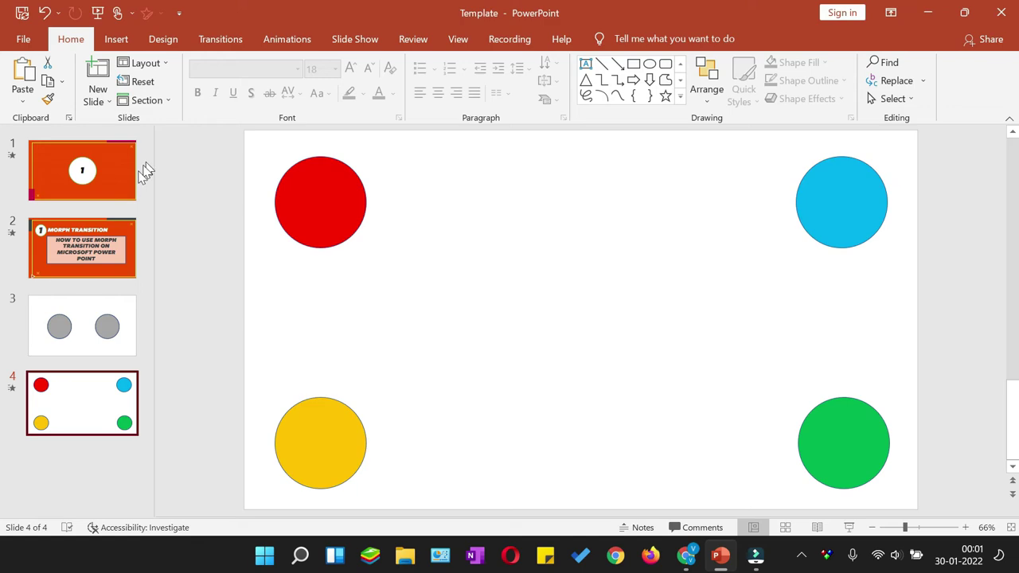
Return to slide 1 and select its magenta top bar and bottom-left block.
click(52, 177)
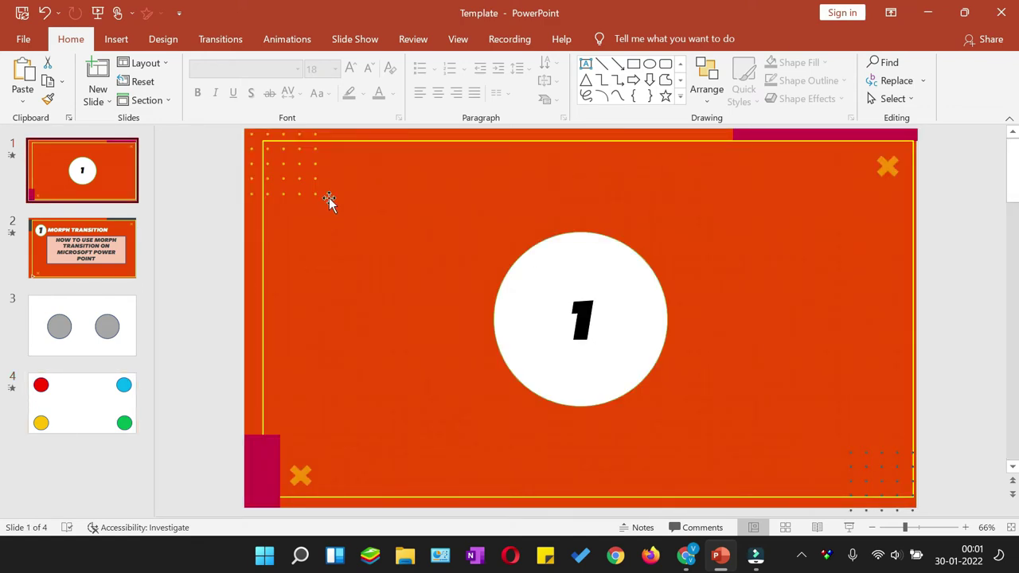
click(790, 135)
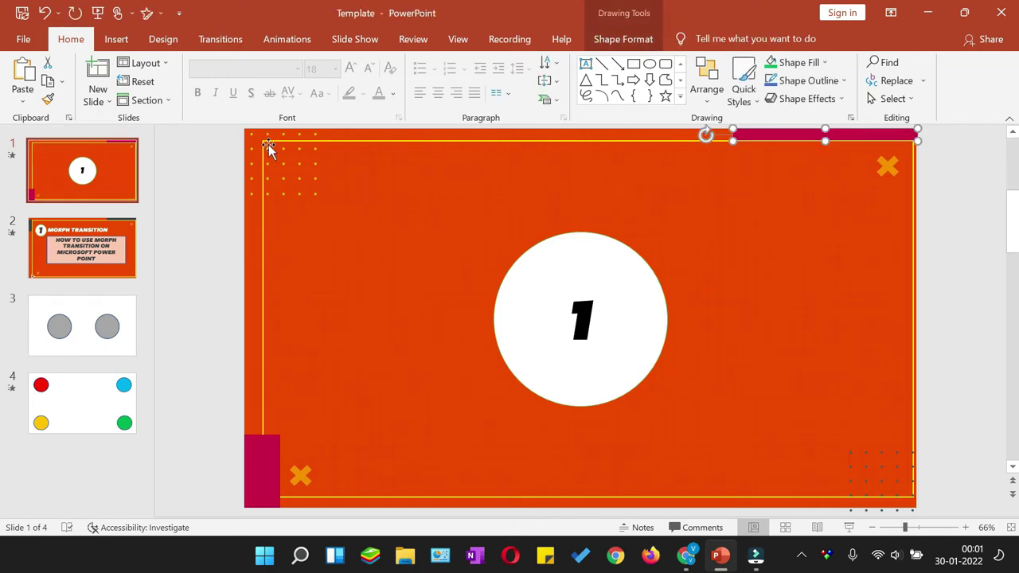
click(263, 480)
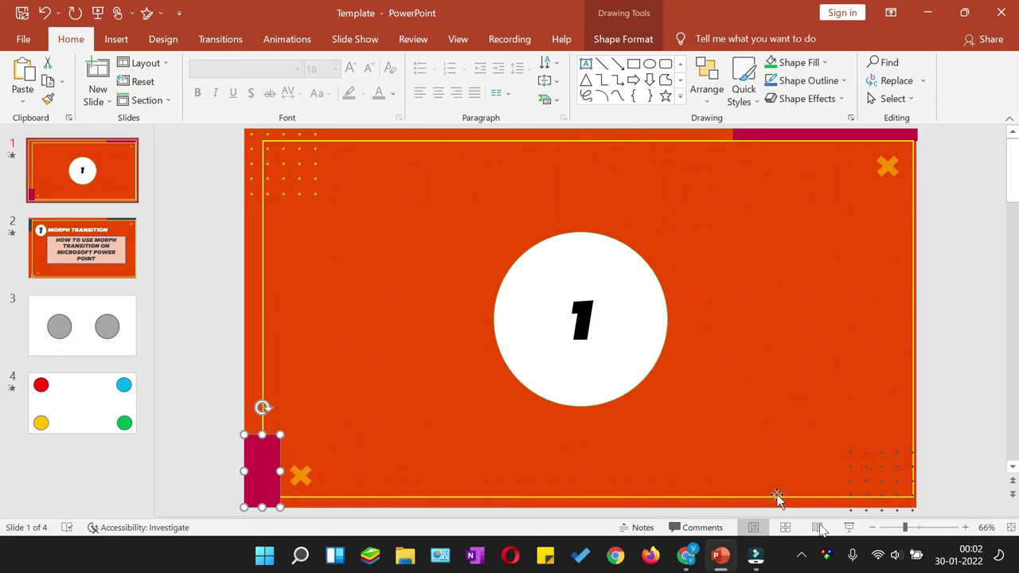
Start the full-screen slide show from slide 1 using the status-bar button.
click(848, 526)
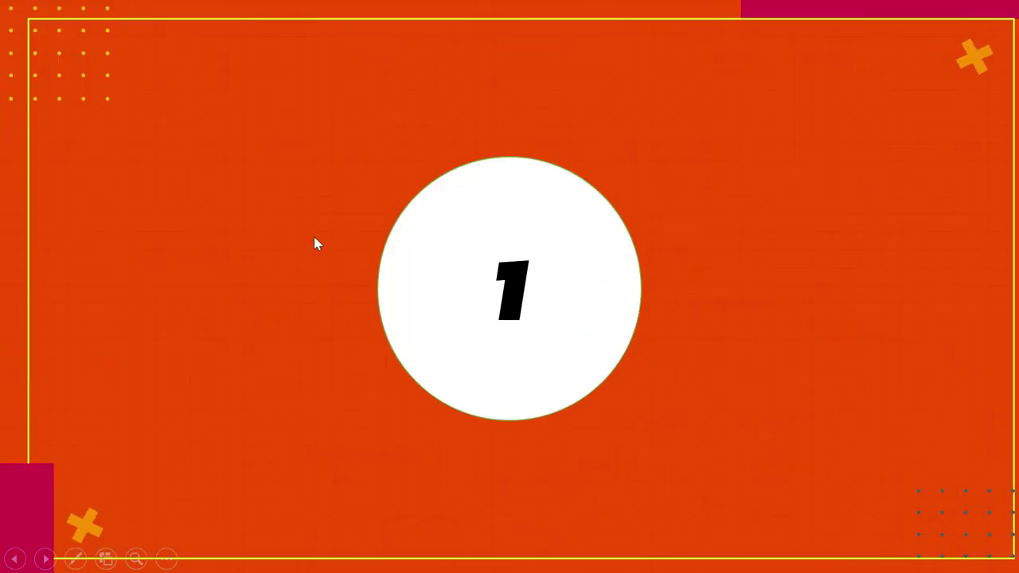